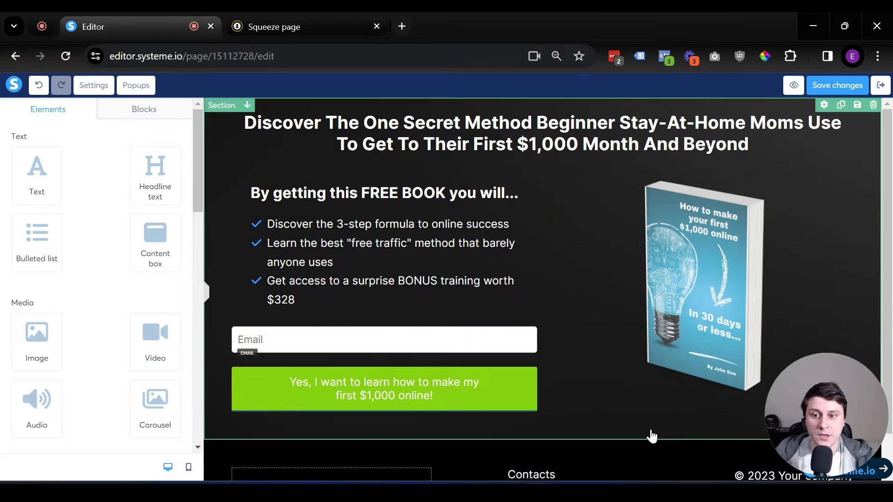
Step: On the reference squeeze page, open the Watch The Video sign-up popup, then close it
left_click(267, 14)
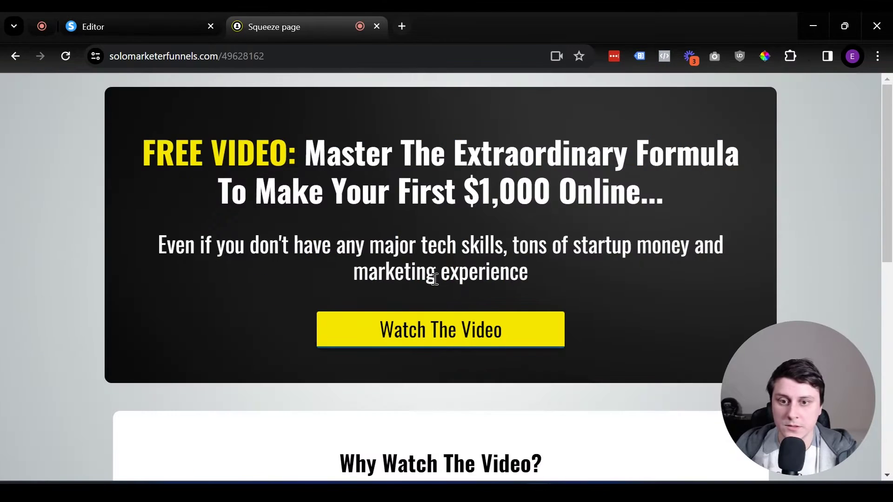
left_click(436, 325)
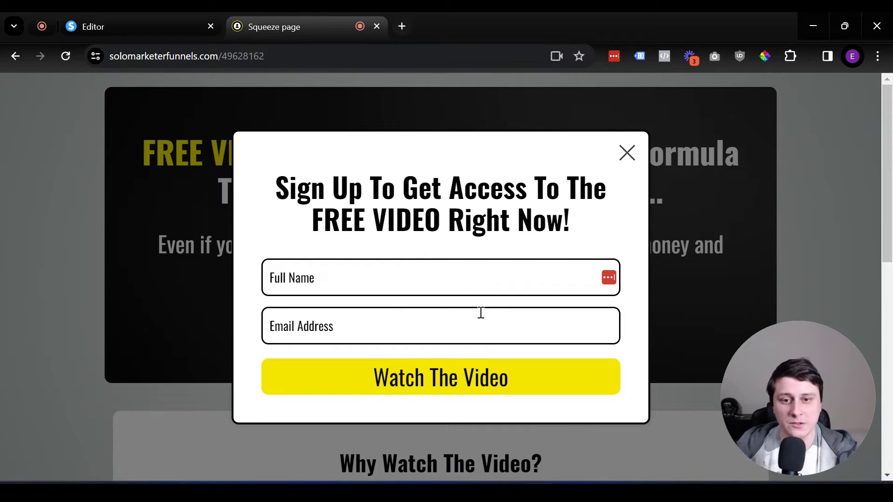
left_click(631, 149)
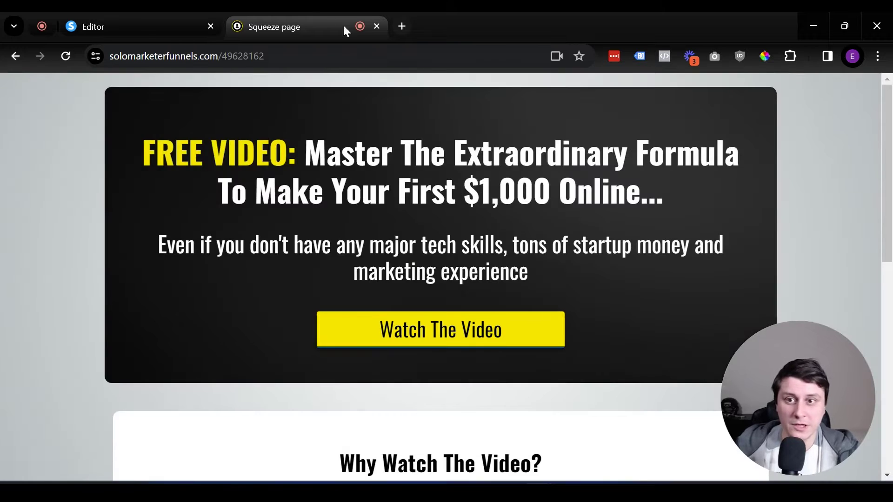
Step: Back in the editor, add a new popup to the page from the Popups list
left_click(121, 27)
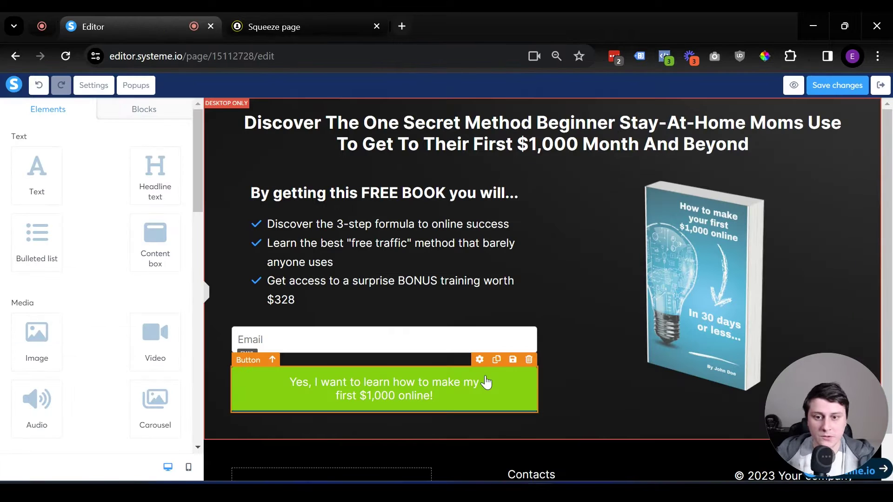
left_click(140, 88)
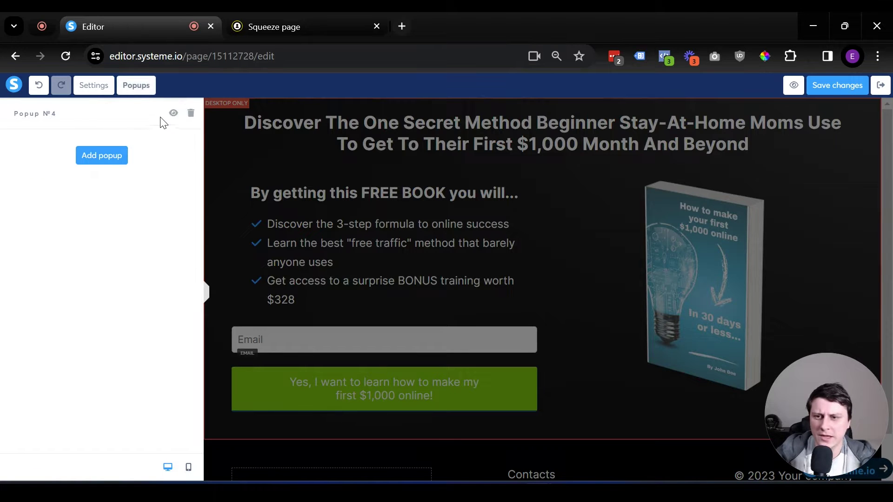
left_click(111, 157)
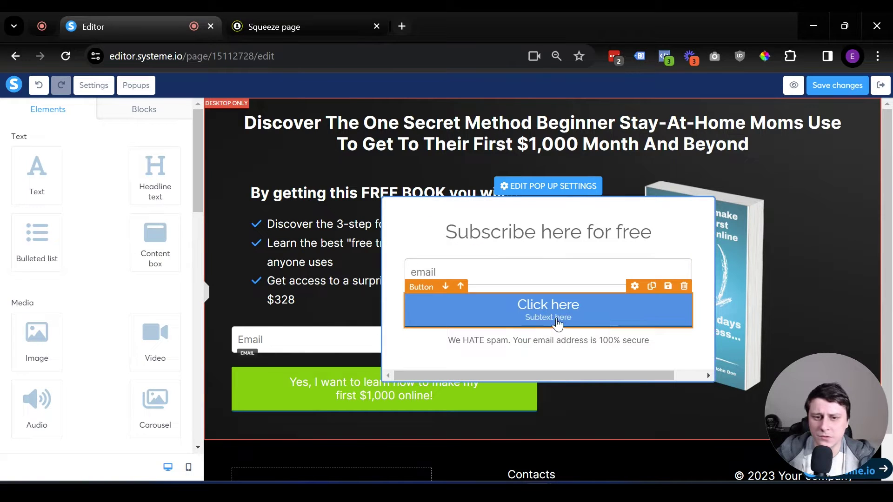
Step: Place a form input above the popup's email field with its input type set to First name
scroll(54, 202, "down", 2)
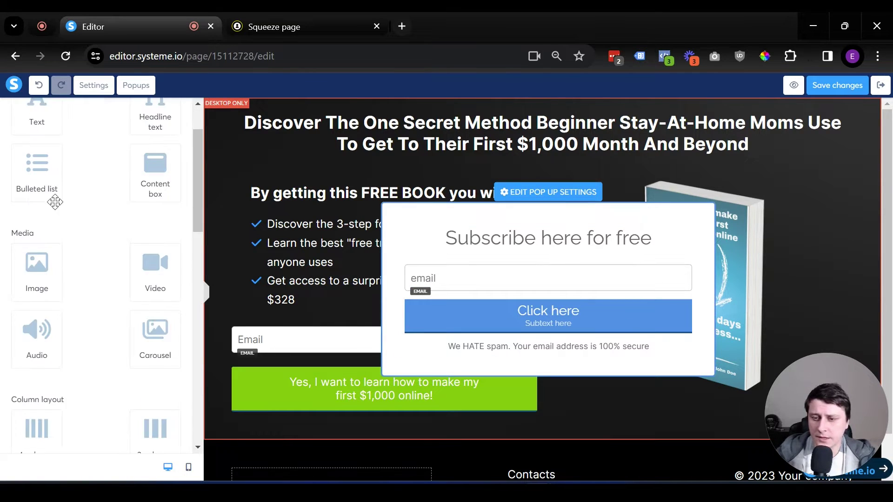
scroll(55, 202, "down", 8)
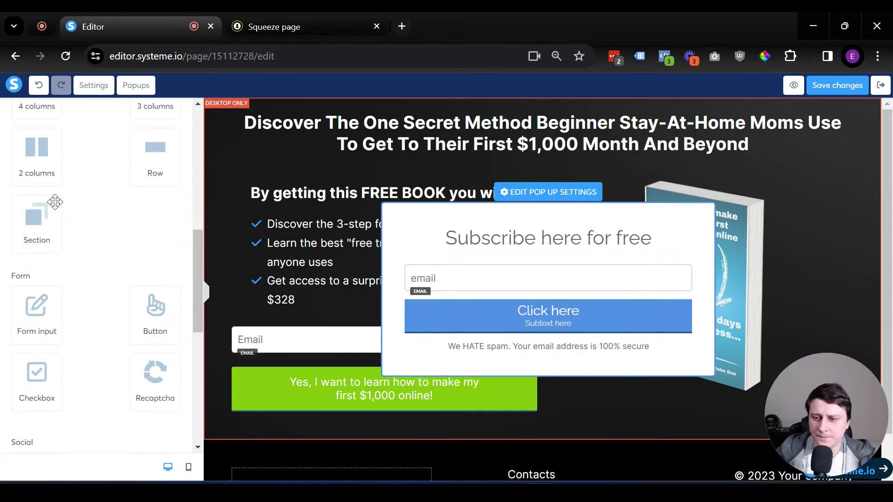
left_click_drag(37, 307, 525, 264)
left_click(530, 248)
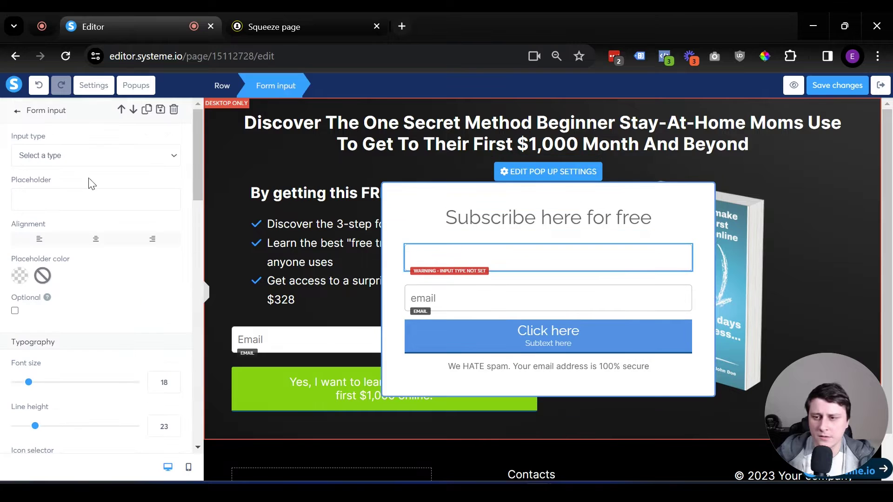
left_click(60, 152)
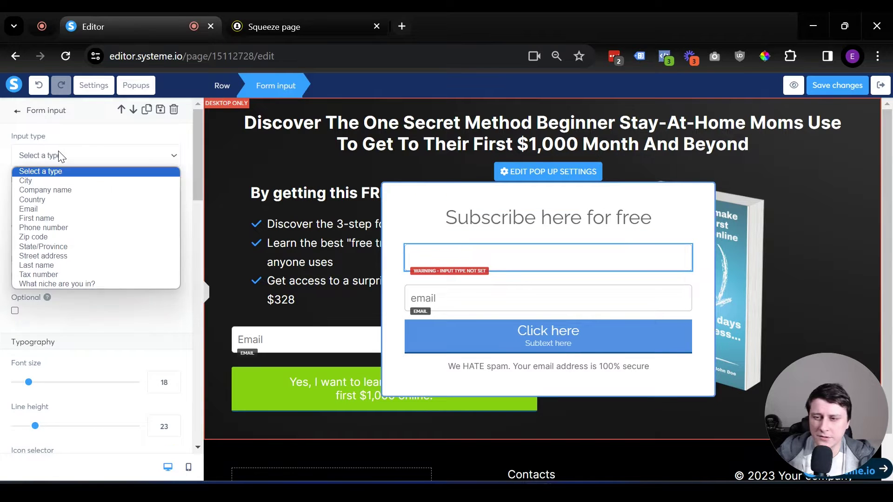
left_click(63, 218)
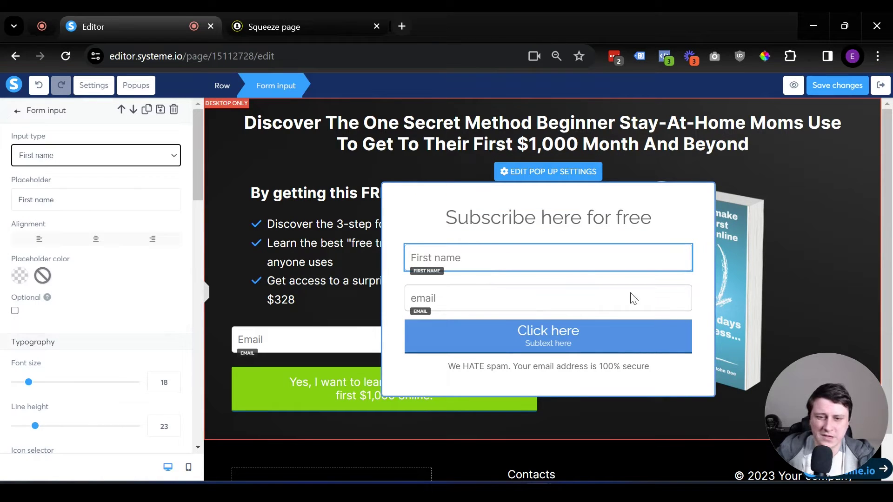
left_click(397, 255)
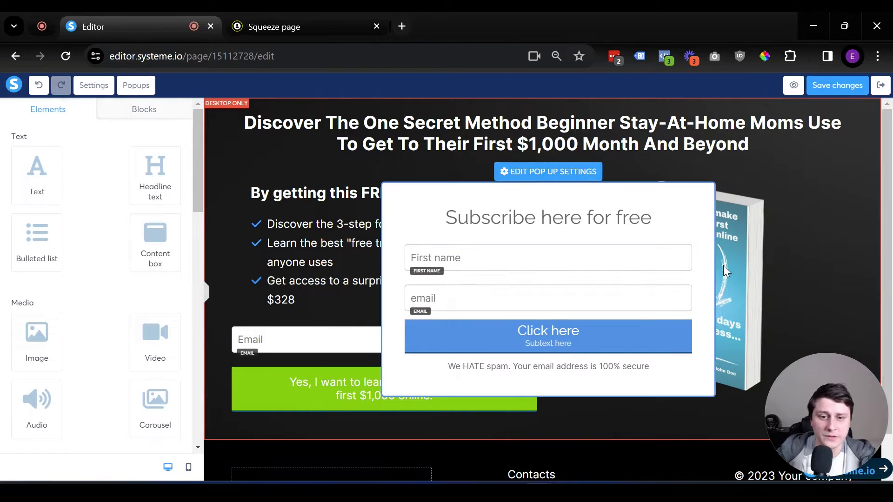
Step: Replace the popup headline with 'Learn how I made $1,000 online with this simple 3-step formula' in bold
triple_click(623, 214)
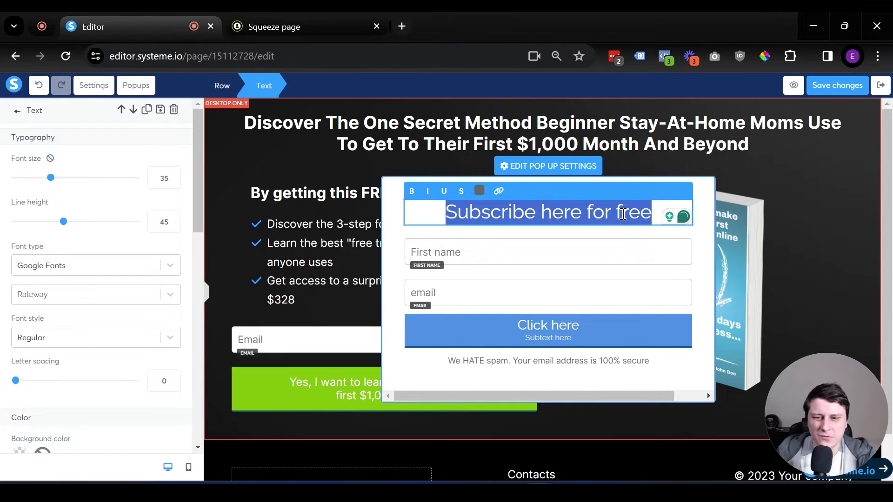
type("Learn how I ma")
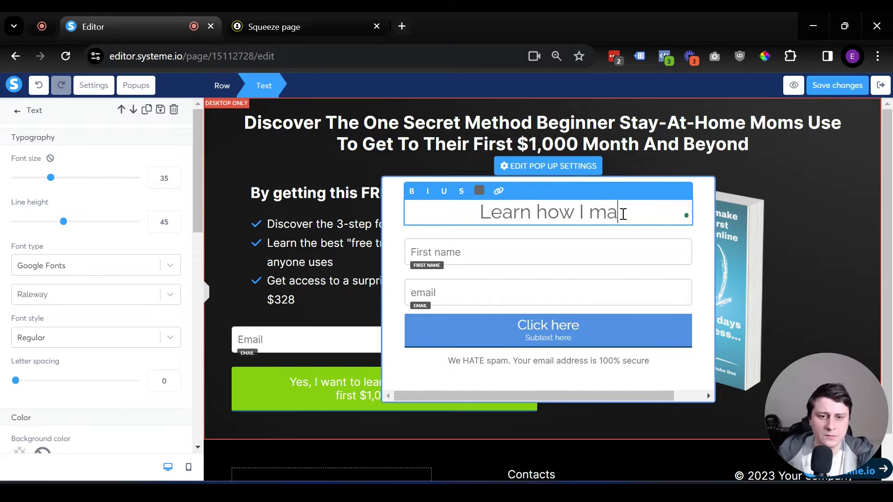
type("de $")
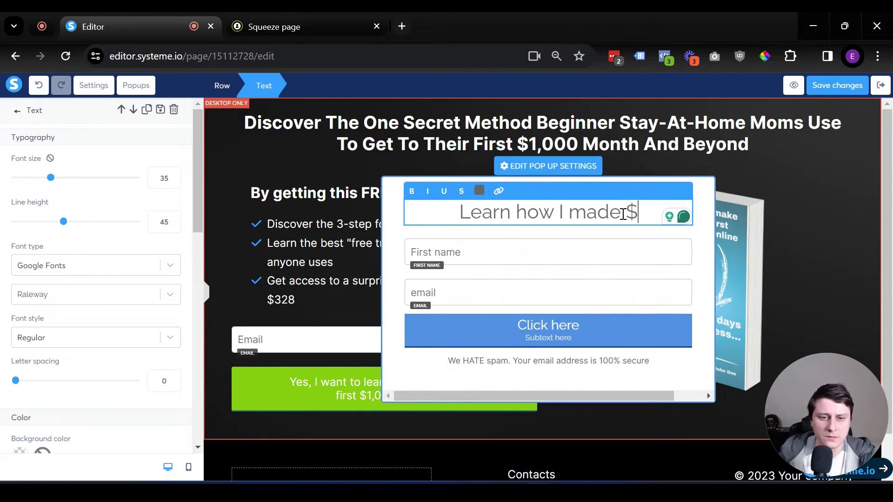
type("1,000 o")
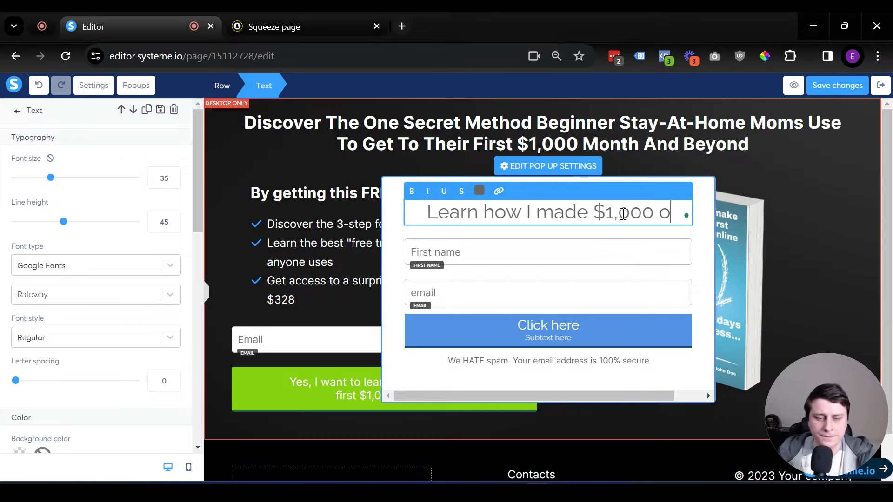
type("nline with this si")
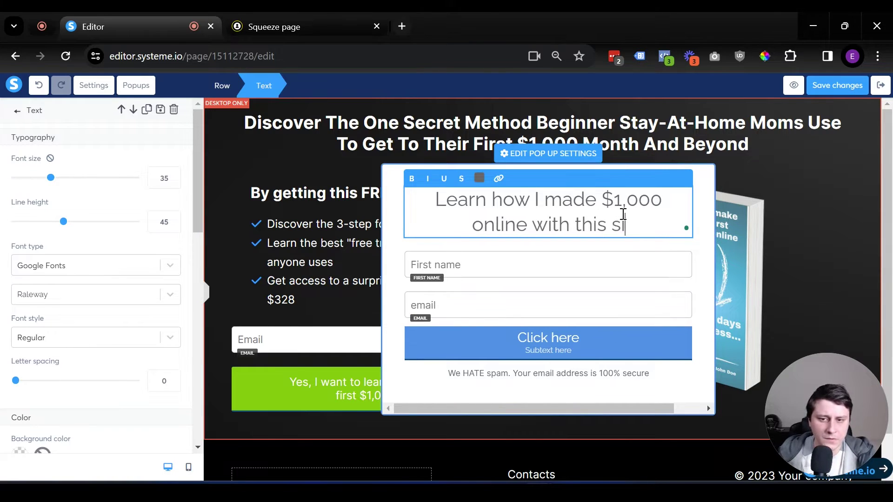
type("mple 3-step ")
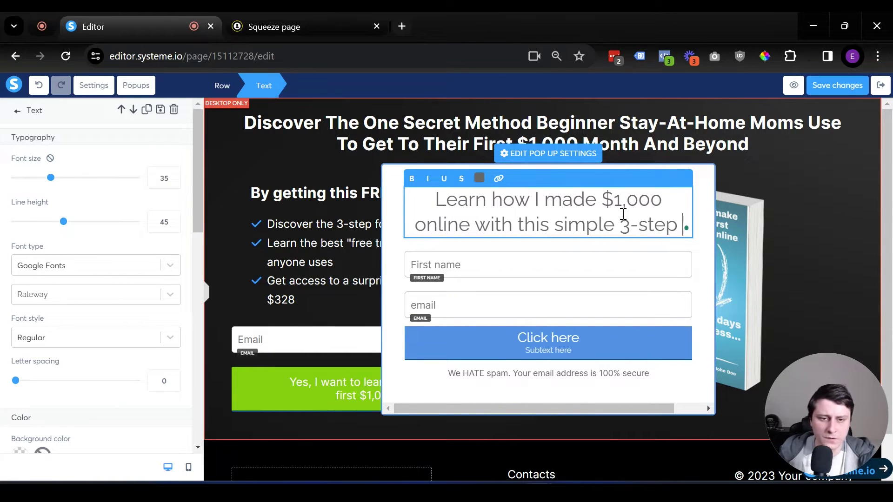
type("formula")
key("ctrl+a")
key("ctrl+b")
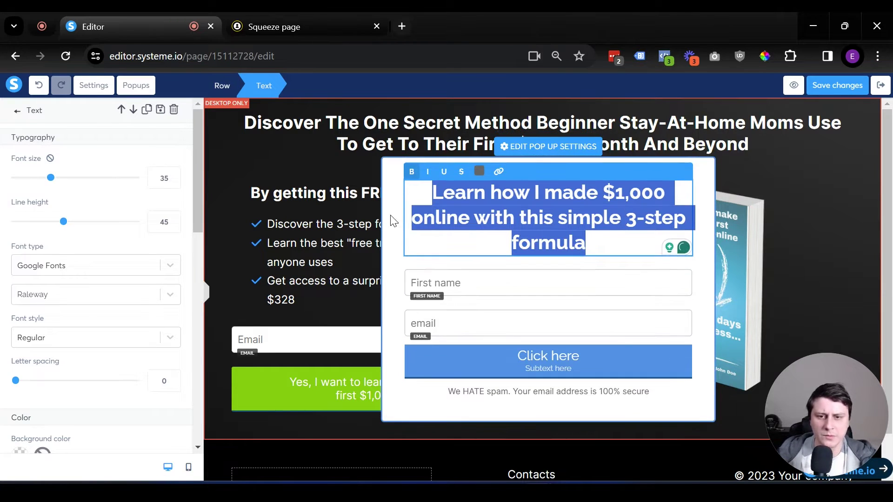
left_click(395, 246)
left_click(557, 390)
left_click(586, 351)
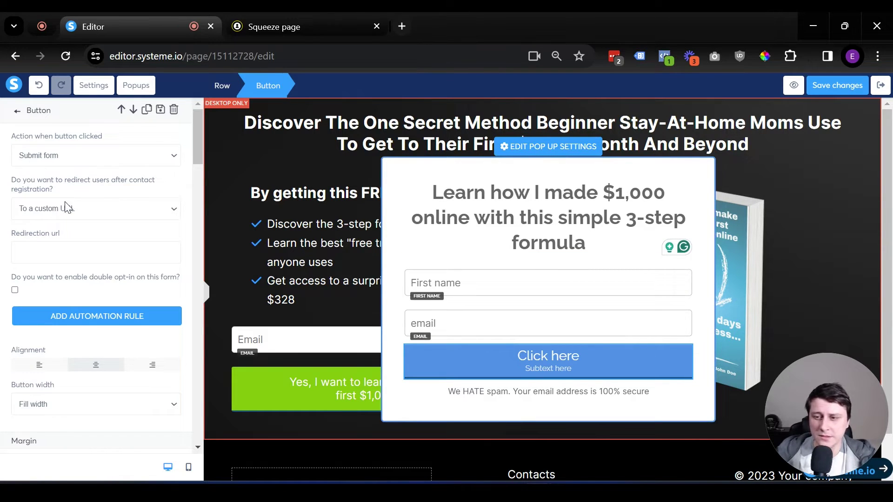
Step: Make the submit button send subscribers to the next step and give it a green background
left_click(77, 207)
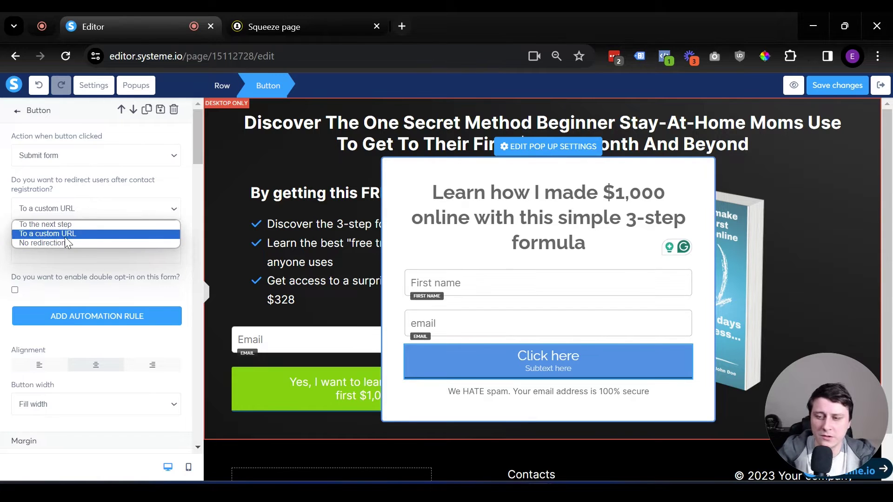
left_click(77, 225)
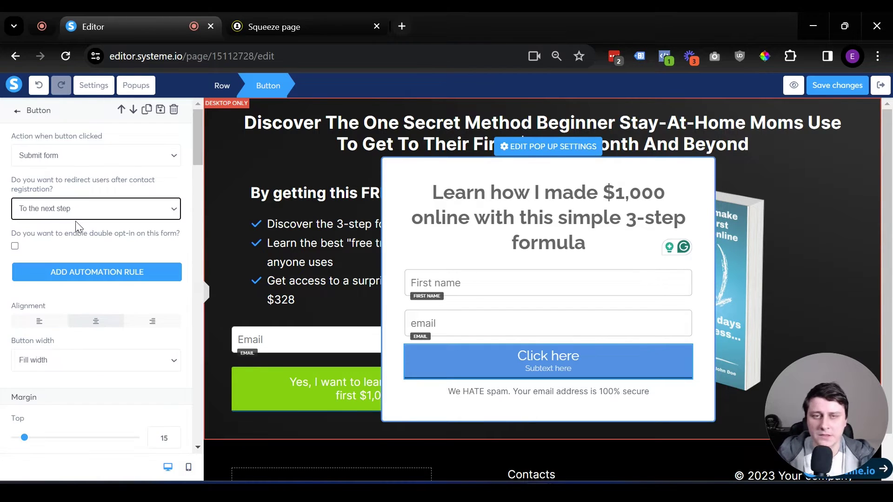
scroll(76, 222, "down", 9)
scroll(74, 235, "down", 10)
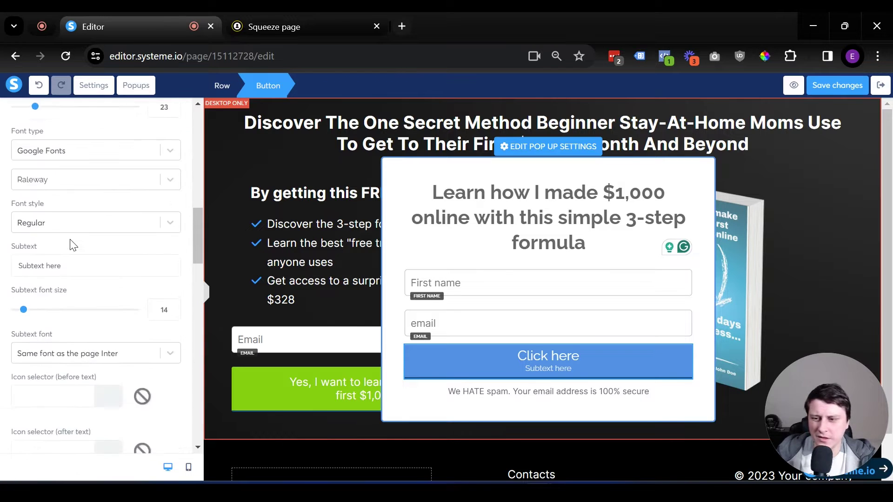
left_click(24, 192)
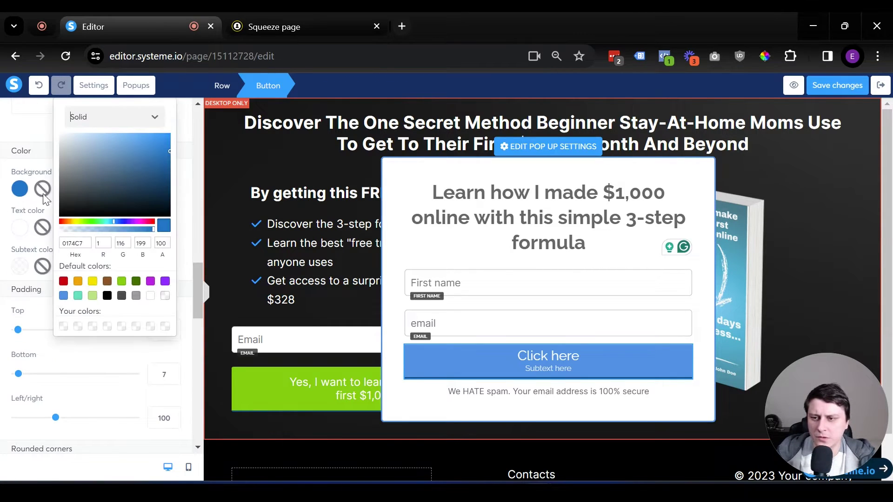
left_click(123, 282)
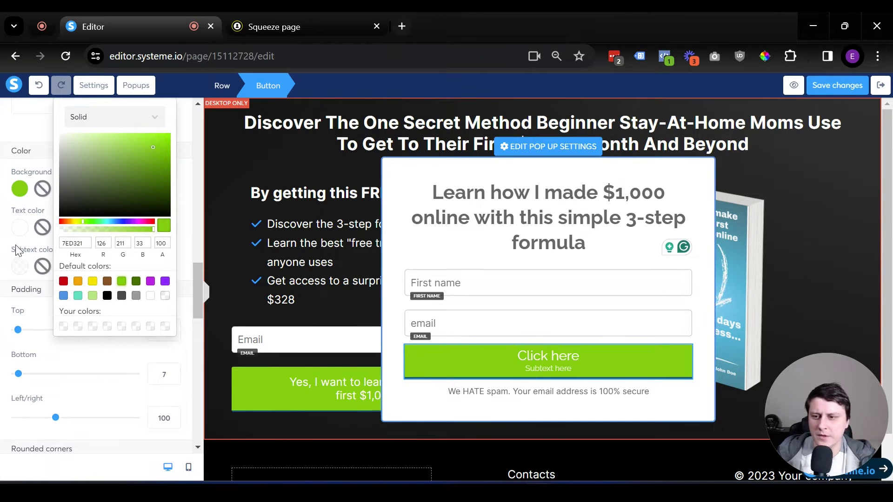
left_click(163, 369)
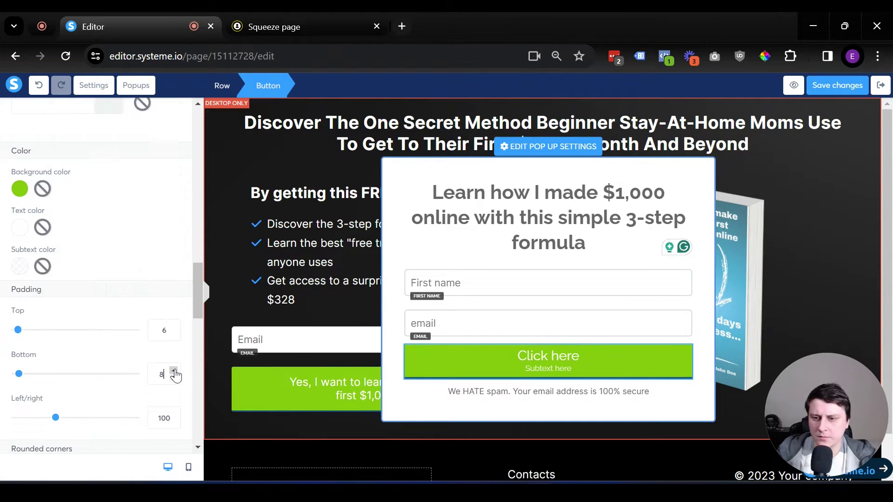
scroll(181, 371, "up", 6)
scroll(179, 371, "up", 6)
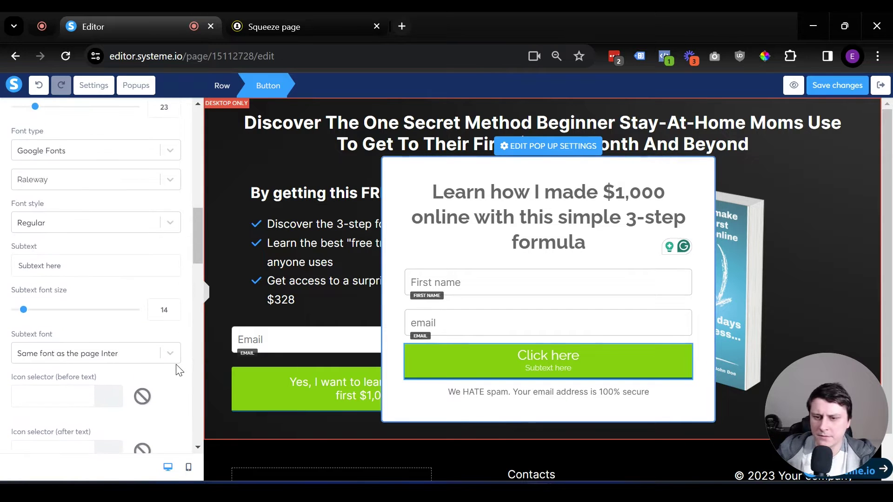
scroll(178, 370, "up", 1)
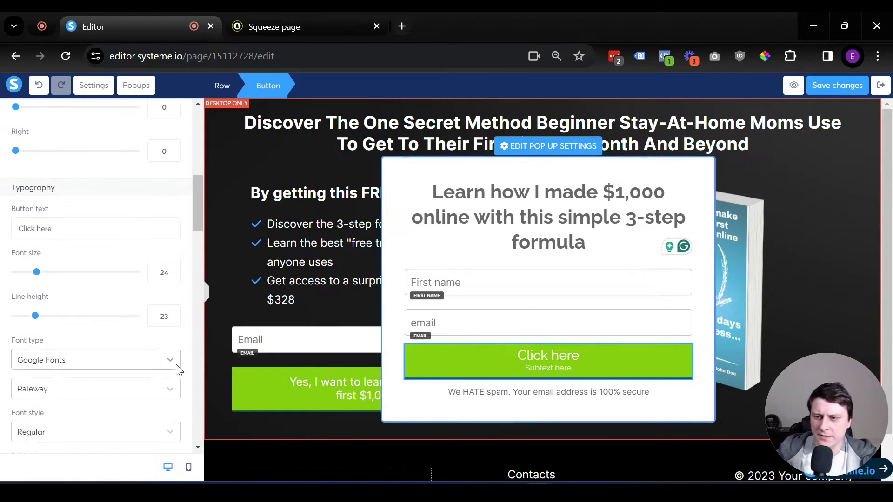
Step: Change the button text to 'Send the free guide to my inbox!' and clear its subtext
double_click(76, 233)
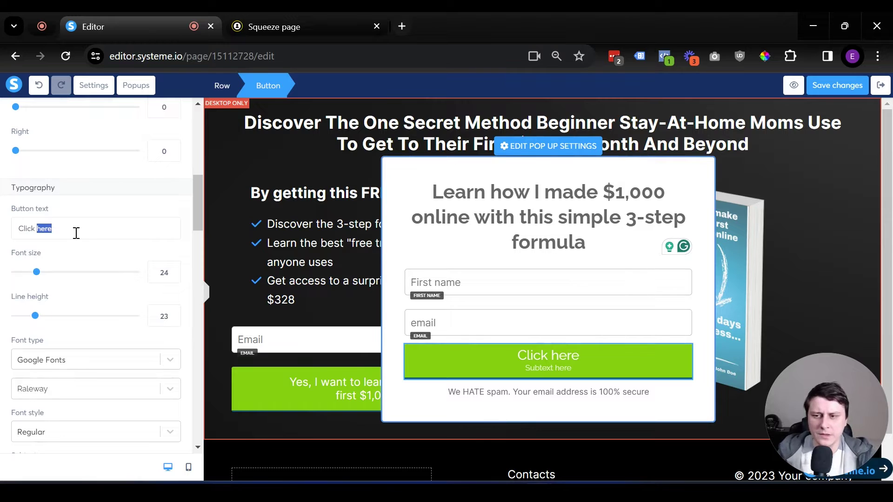
key("ctrl+a")
type("Send the fr")
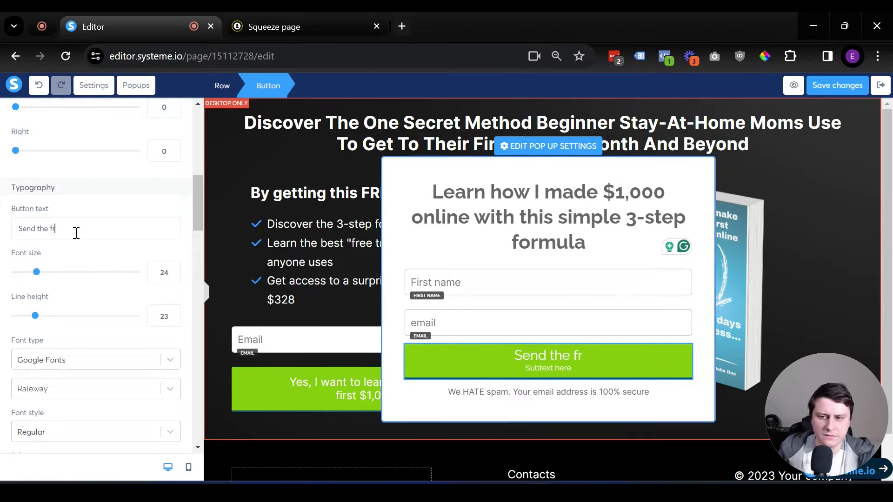
type("ee guide to ")
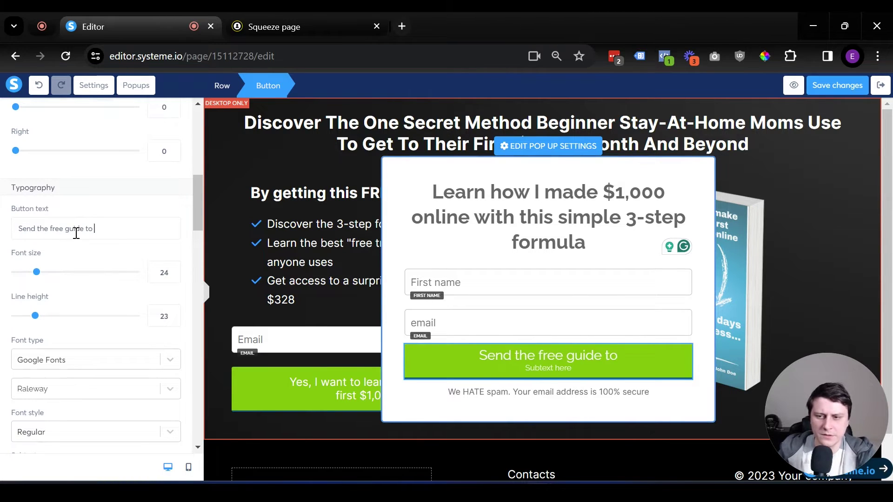
type("my inbox@")
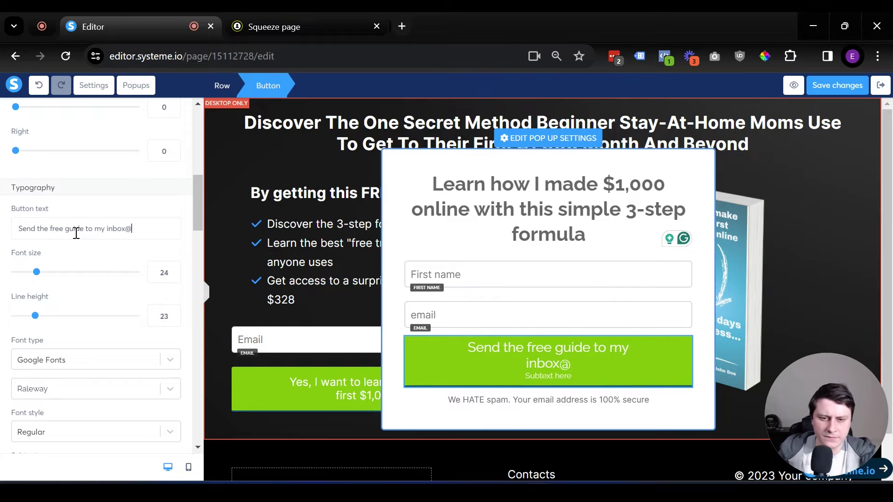
key("BackSpace")
type("!")
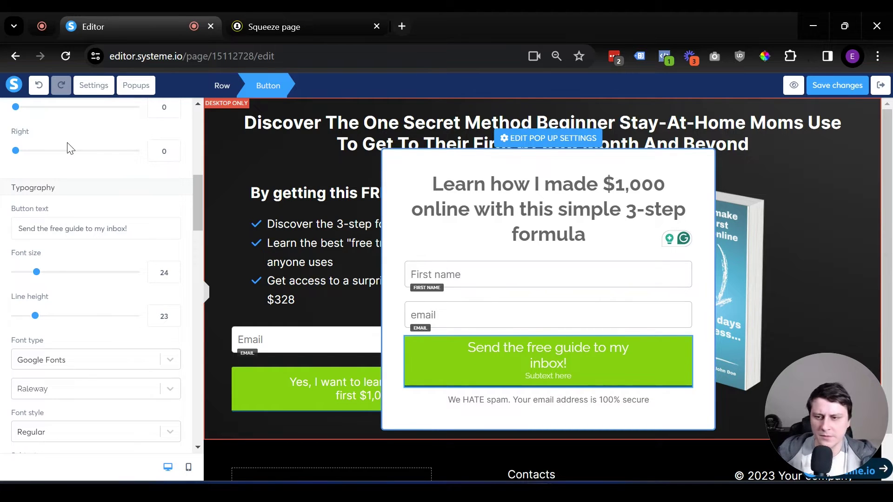
scroll(84, 250, "down", 3)
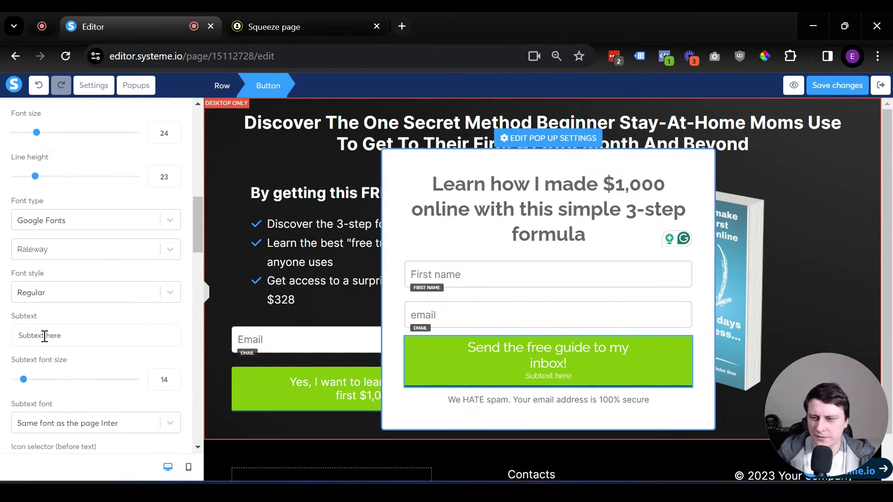
triple_click(45, 336)
key("BackSpace")
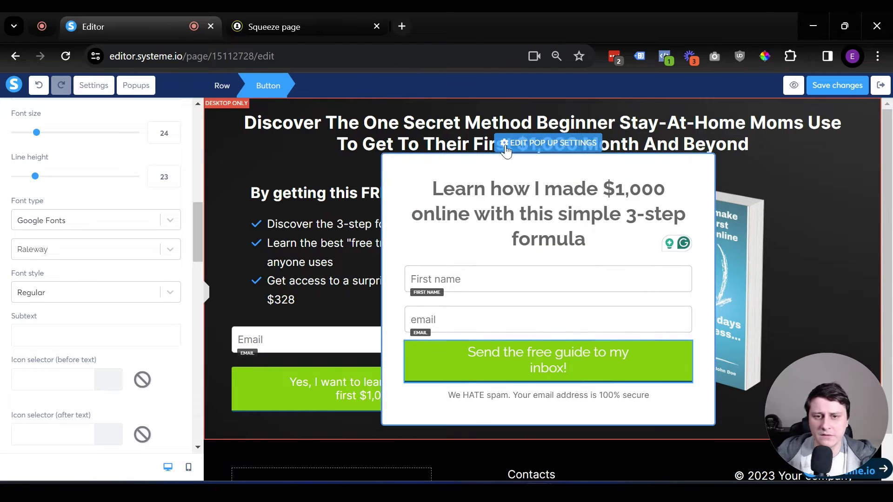
Step: In the popup settings, turn Show close button on and Open popup automatically off
left_click(563, 150)
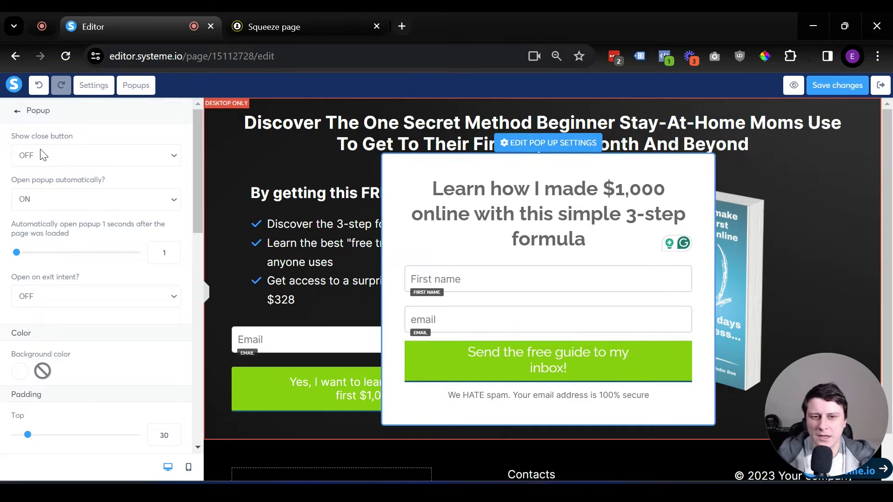
left_click(87, 158)
left_click(74, 181)
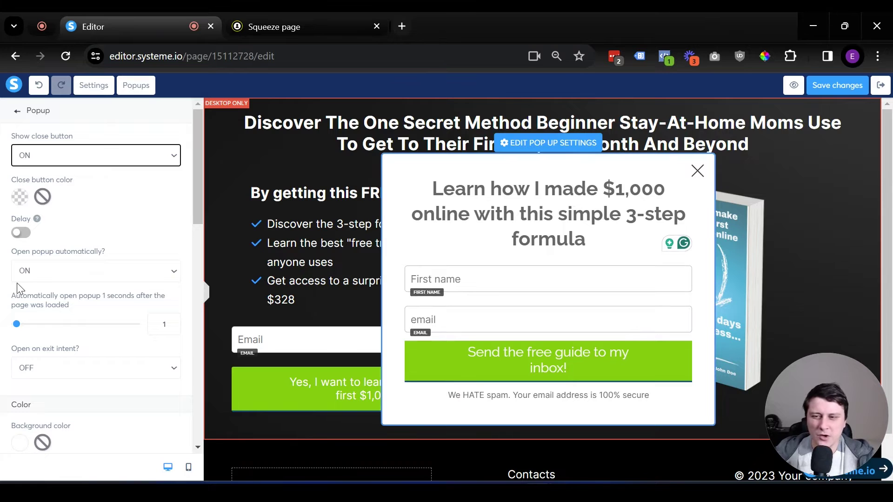
left_click(80, 275)
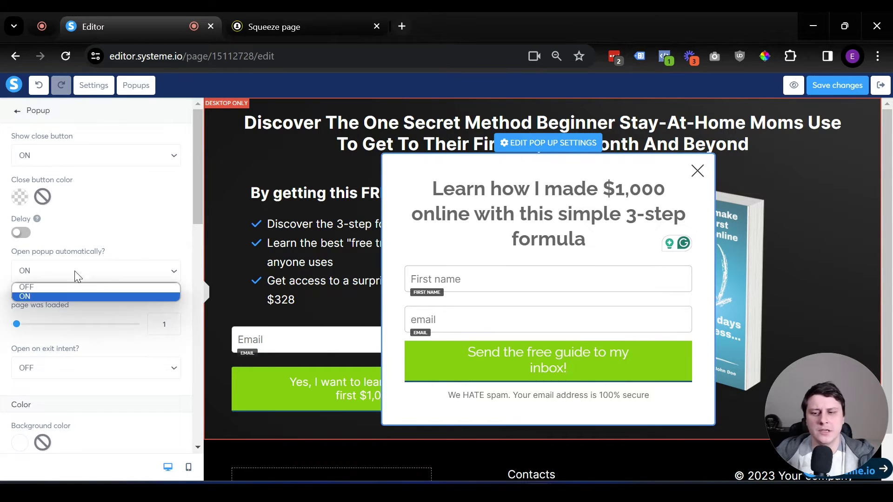
left_click(46, 293)
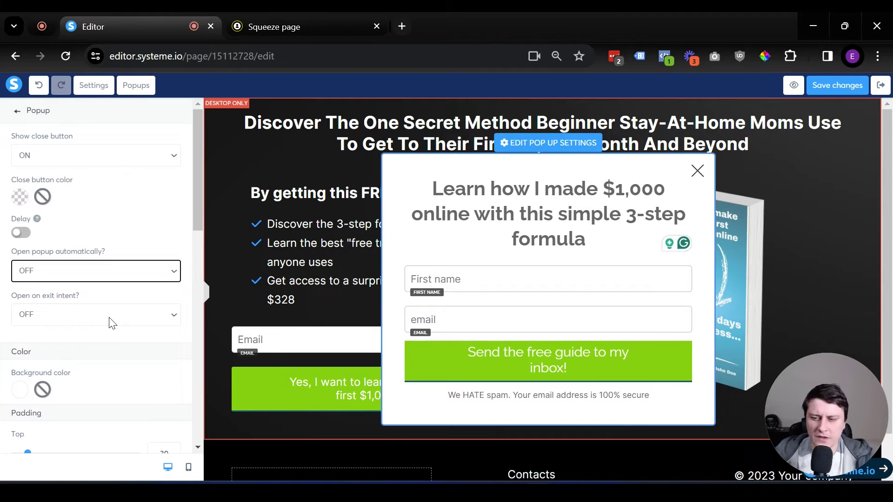
Step: Set 'Open on exit intent?' to ON, then close the popup editor
left_click(80, 319)
left_click(52, 341)
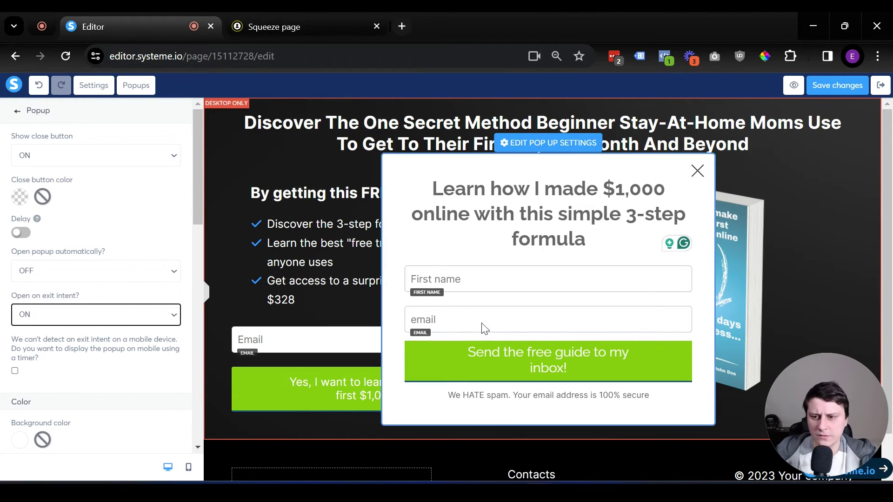
scroll(123, 304, "down", 3)
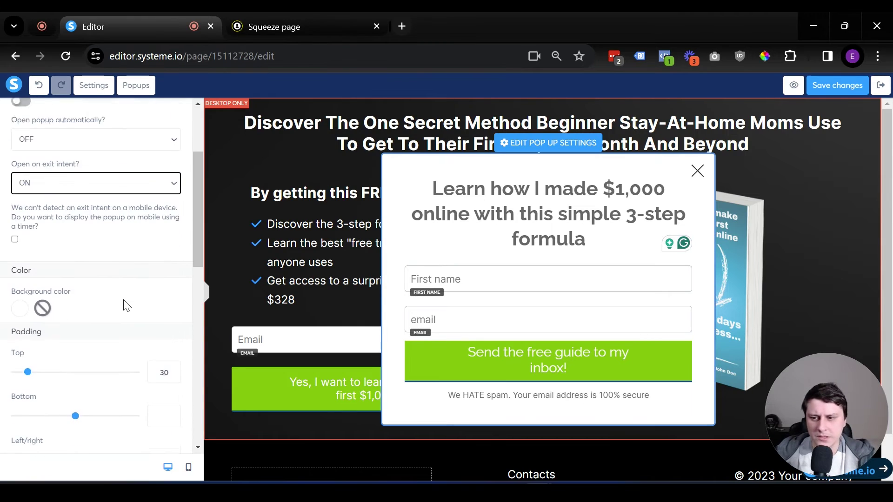
scroll(126, 306, "up", 3)
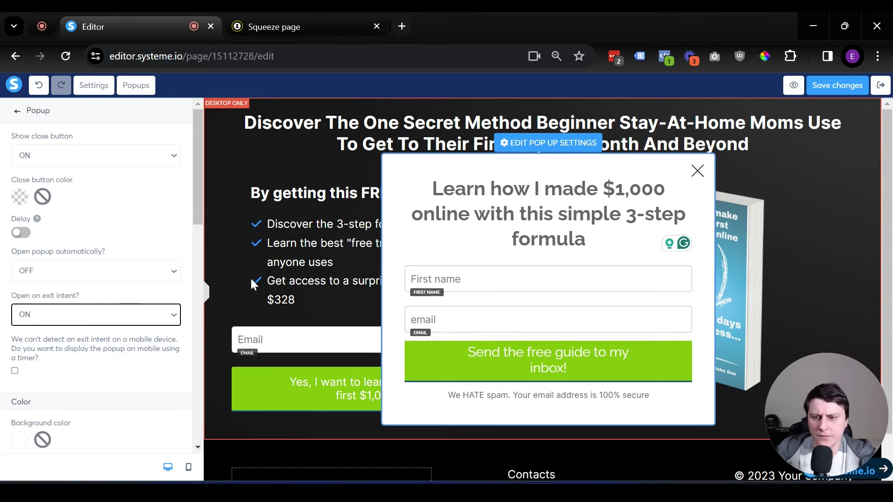
left_click(234, 247)
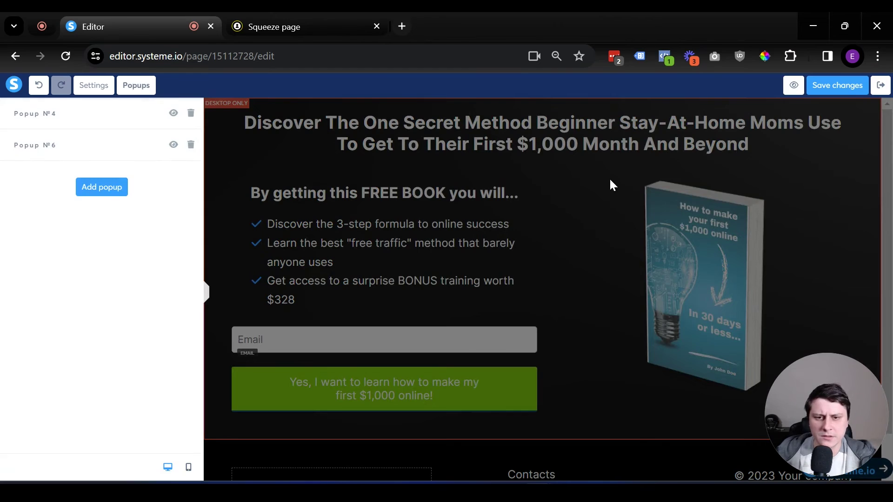
Step: Return to the main page, noting the new popup is named Popup №6
left_click(609, 178)
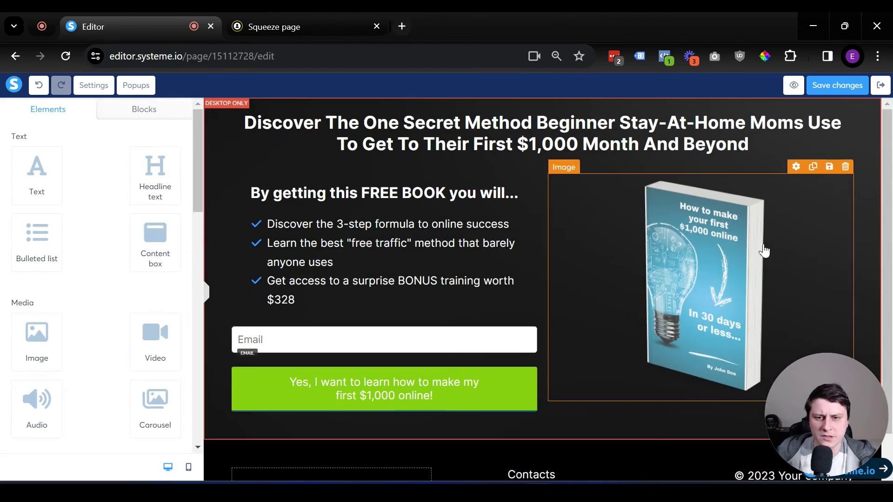
left_click(140, 93)
left_click_drag(69, 144, 36, 145)
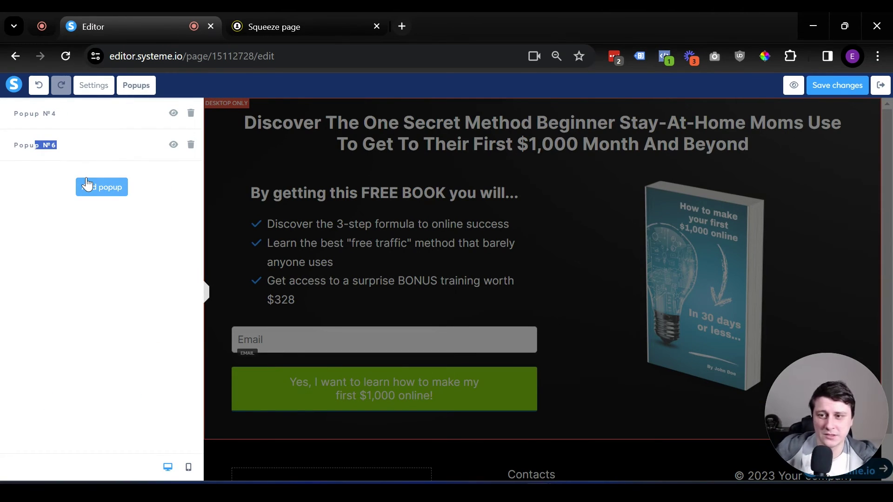
left_click(644, 292)
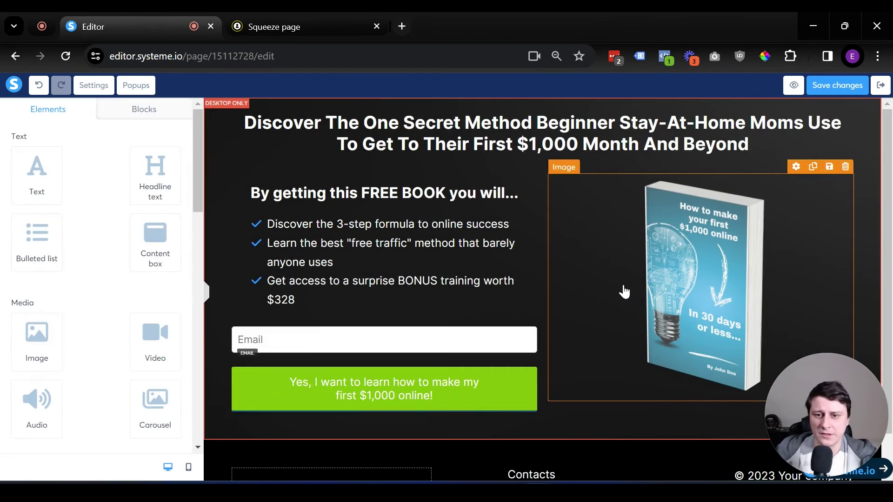
Step: Delete the Email field from the main page and confirm
mouse_move(506, 349)
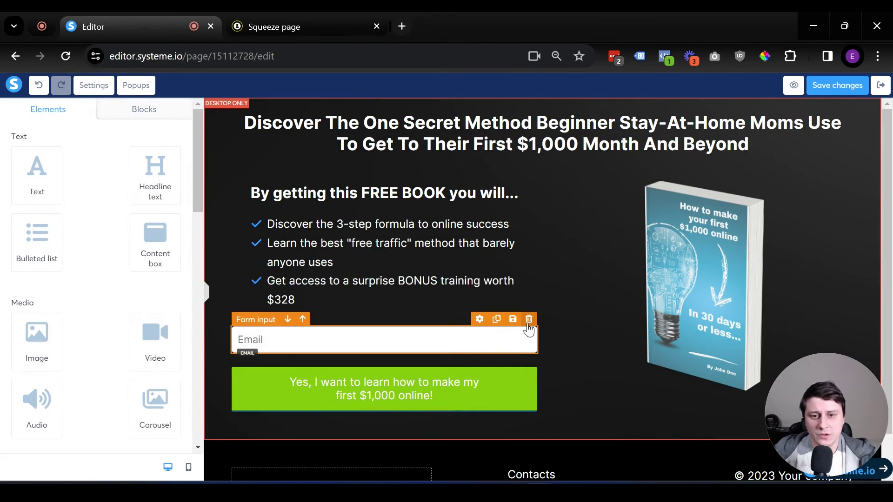
left_click(529, 319)
left_click(508, 147)
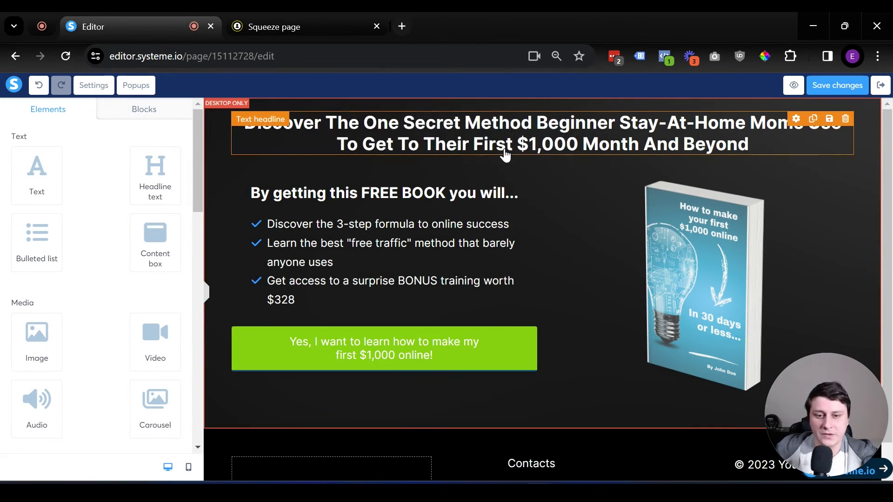
Step: Set the green button's click action to Show popup with Popup №6, and save the page
left_click(389, 334)
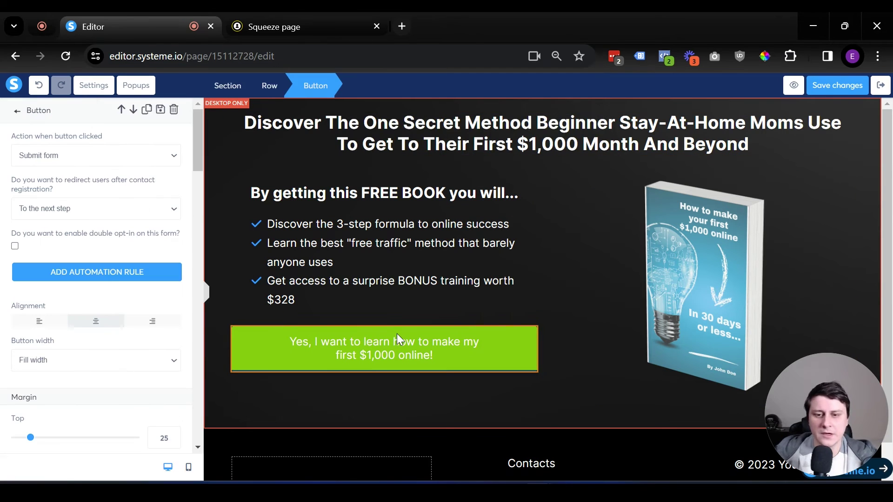
left_click(72, 158)
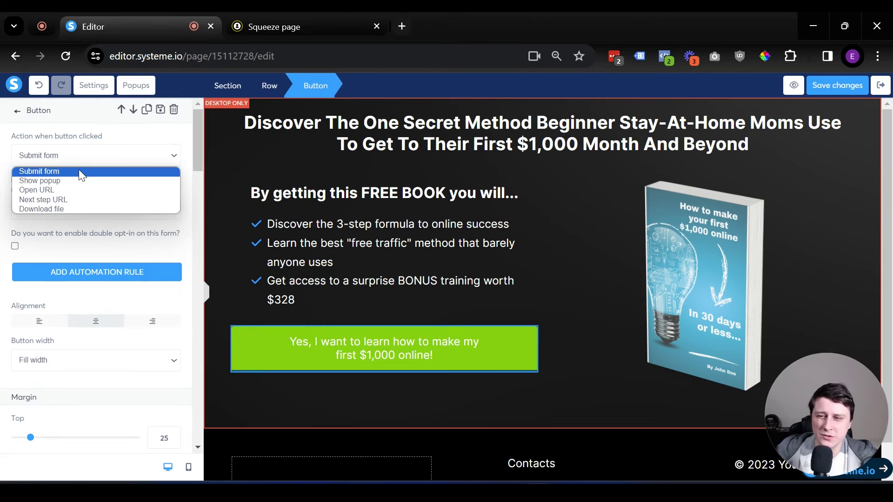
left_click(83, 181)
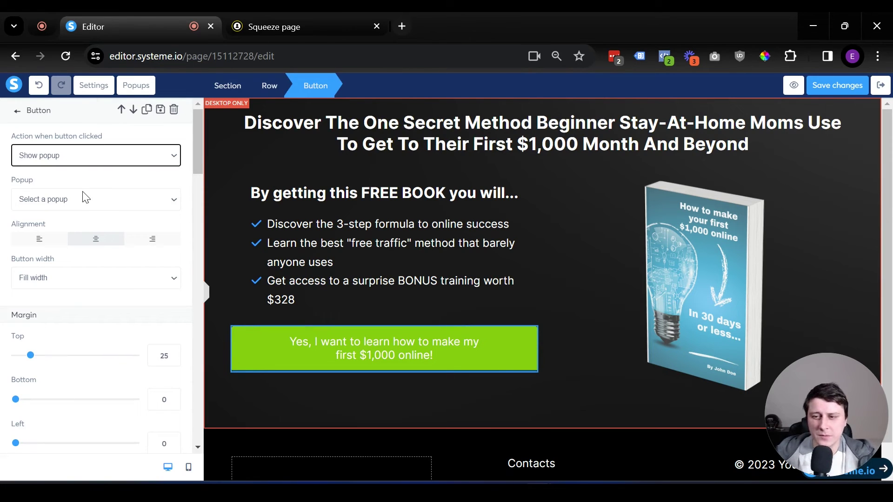
left_click(89, 200)
left_click(55, 233)
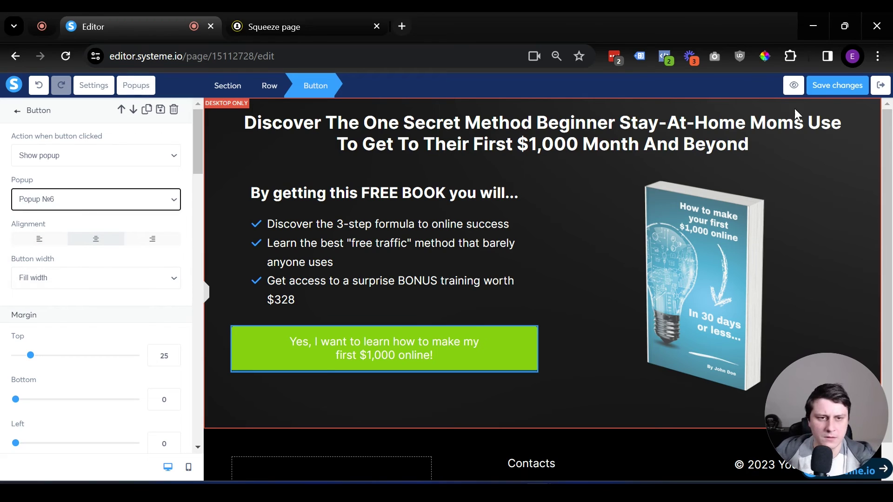
left_click(829, 85)
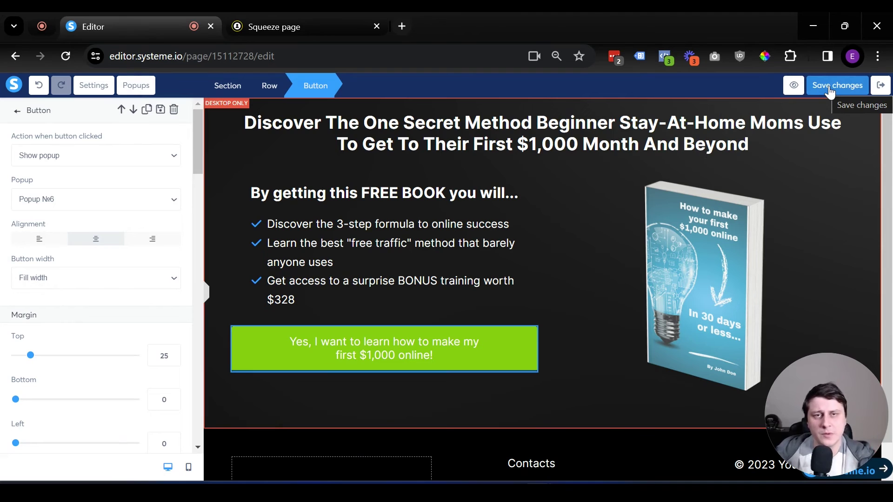
Step: Preview the page and use the green button to bring up the first-name and email popup
left_click(793, 85)
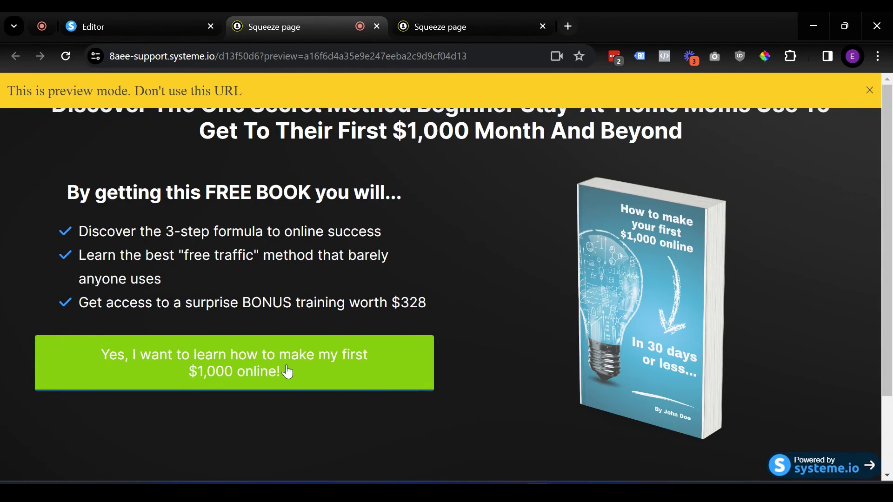
left_click(252, 372)
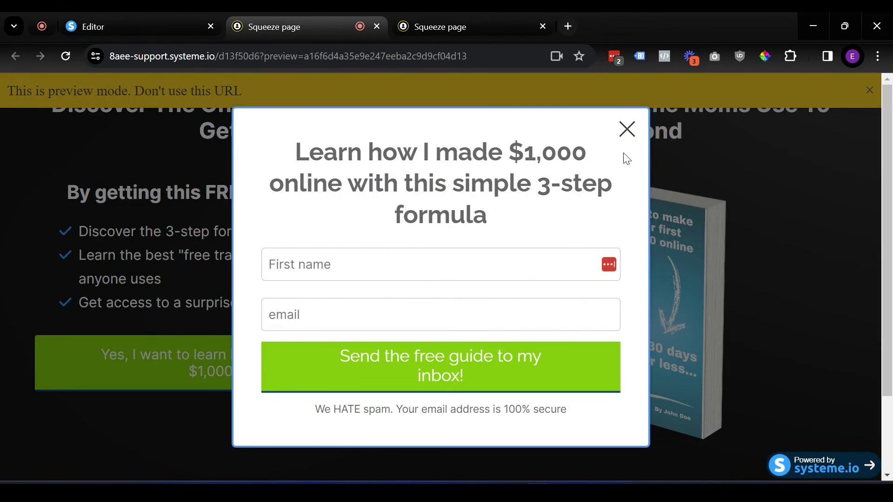